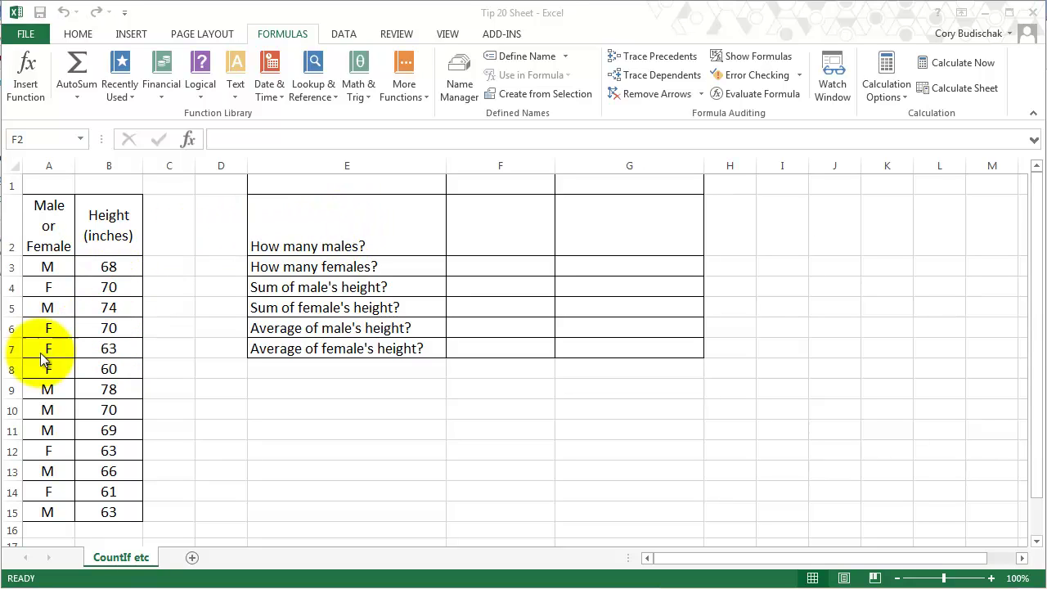
Enter =COUNTIF(A3:A15,A3) in F2 with Insert Function so the male count shows 7.
left_click(487, 235)
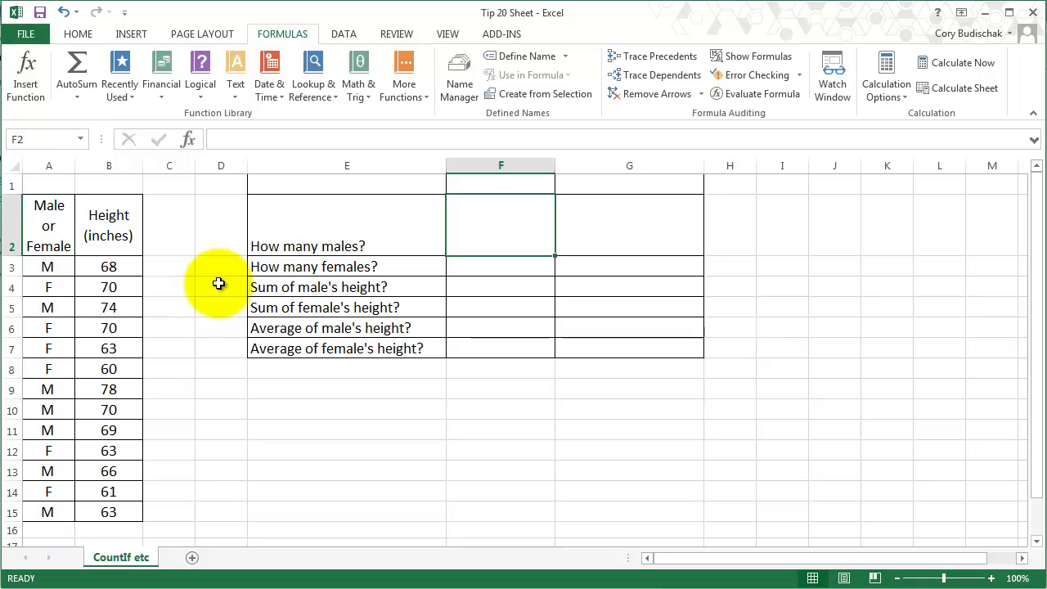
left_click(26, 75)
left_click(369, 451)
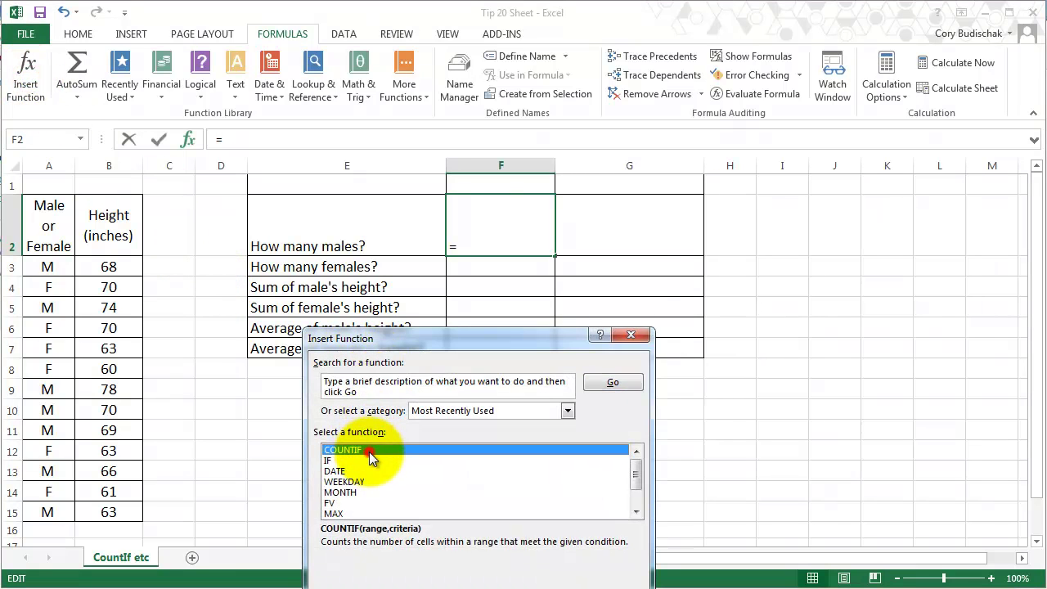
left_click(538, 583)
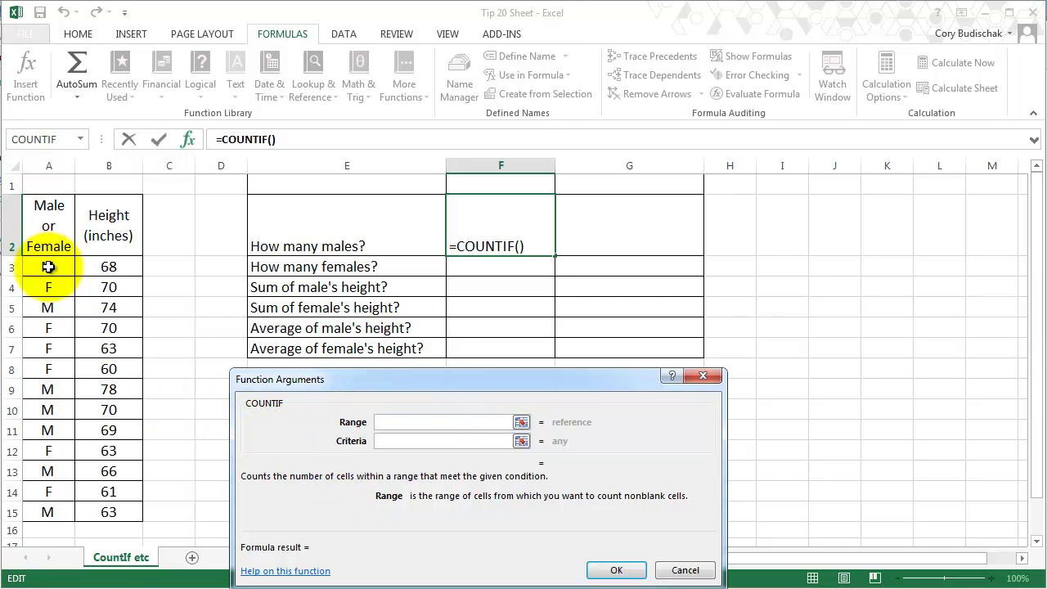
left_click_drag(46, 265, 52, 509)
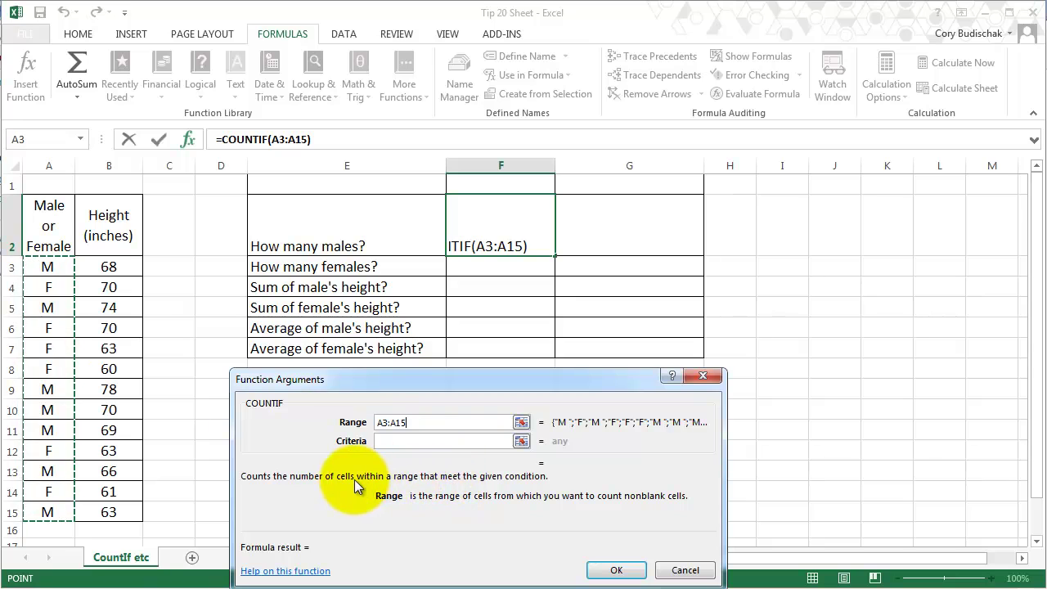
left_click(401, 441)
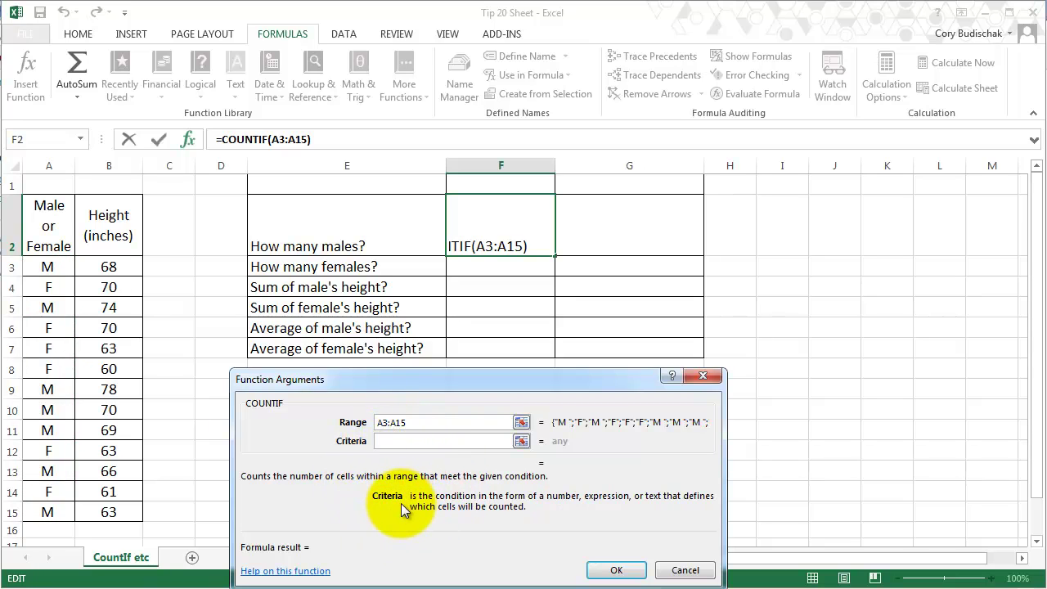
left_click(51, 267)
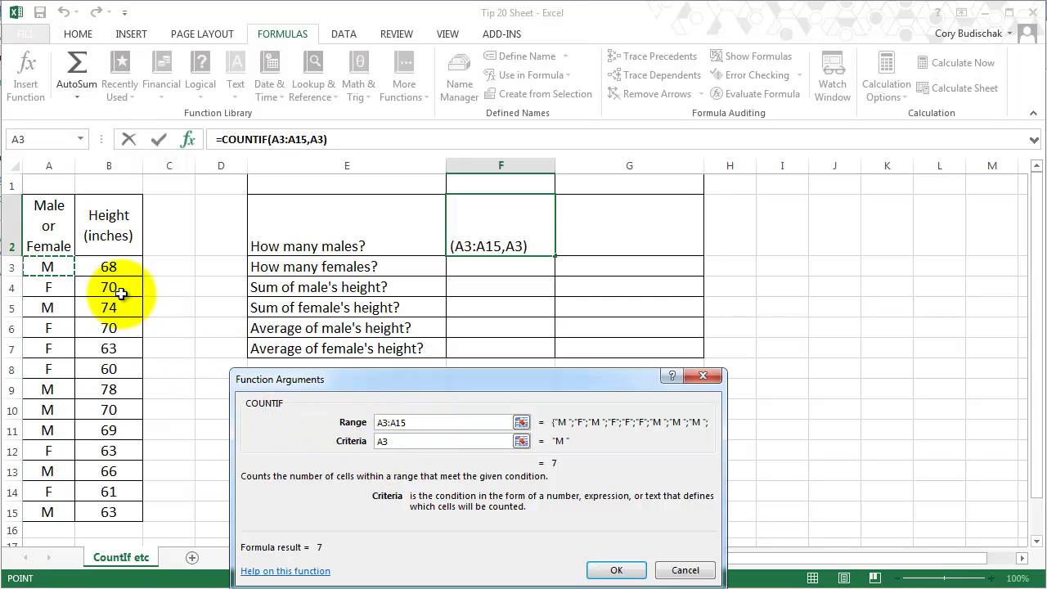
left_click(618, 571)
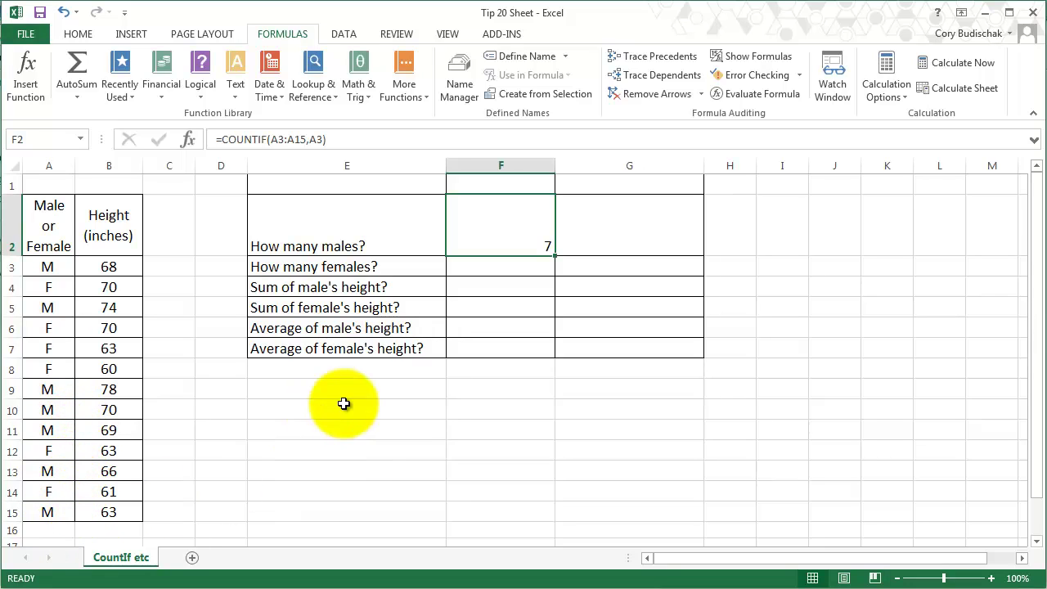
left_click(496, 267)
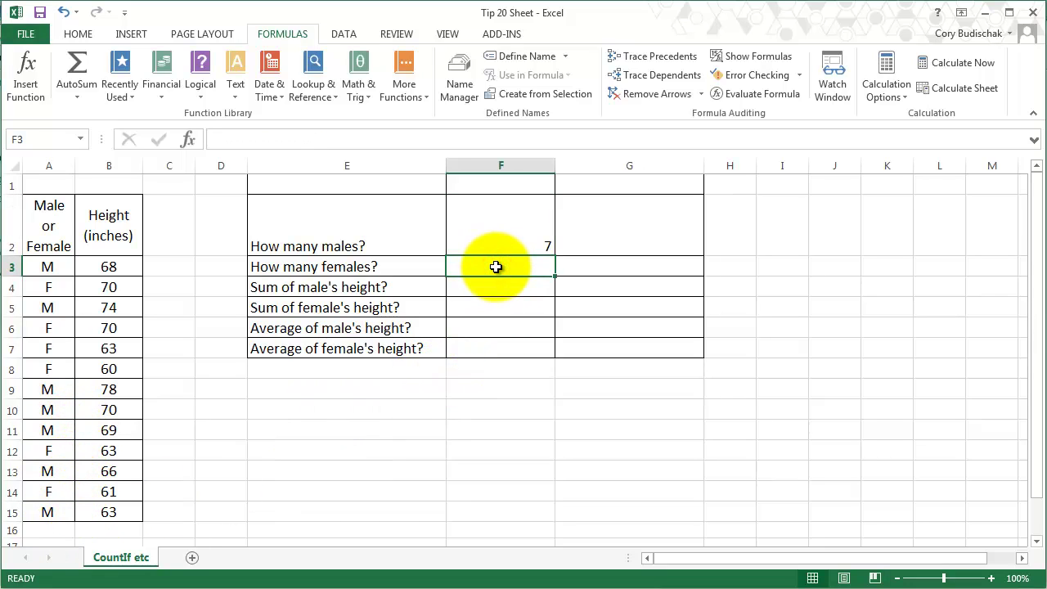
Type =COUNTIF(A3:A15,A4) into F3 to count the 6 females.
type("=countif(")
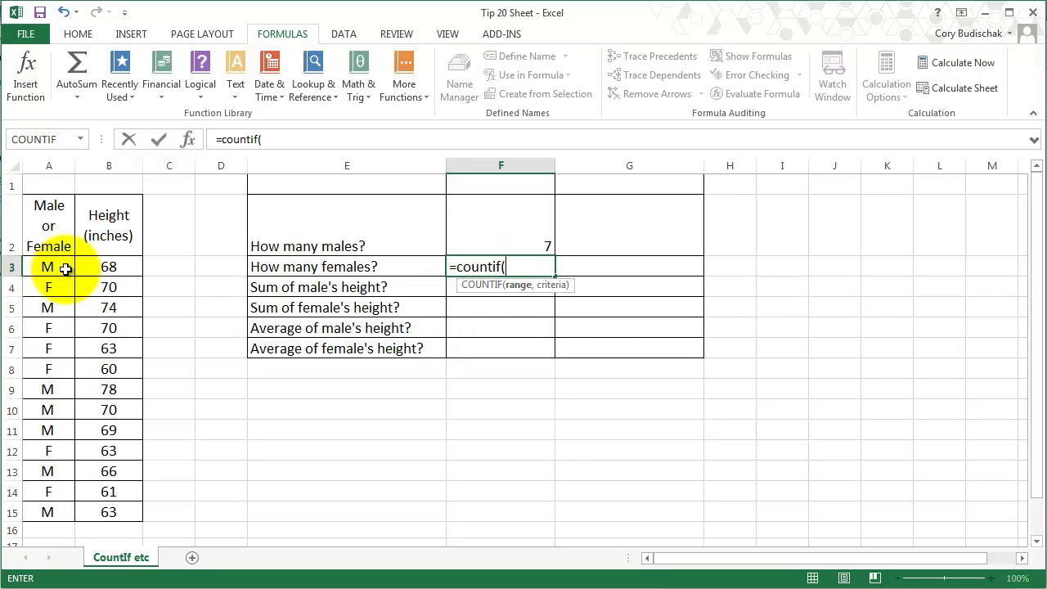
left_click_drag(65, 268, 67, 508)
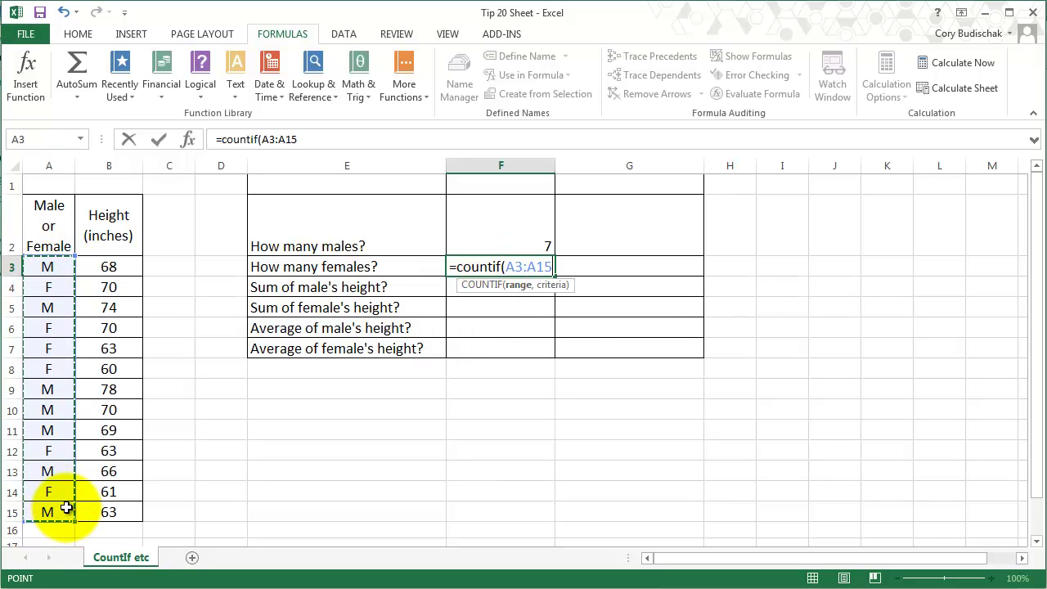
type(",")
left_click(66, 287)
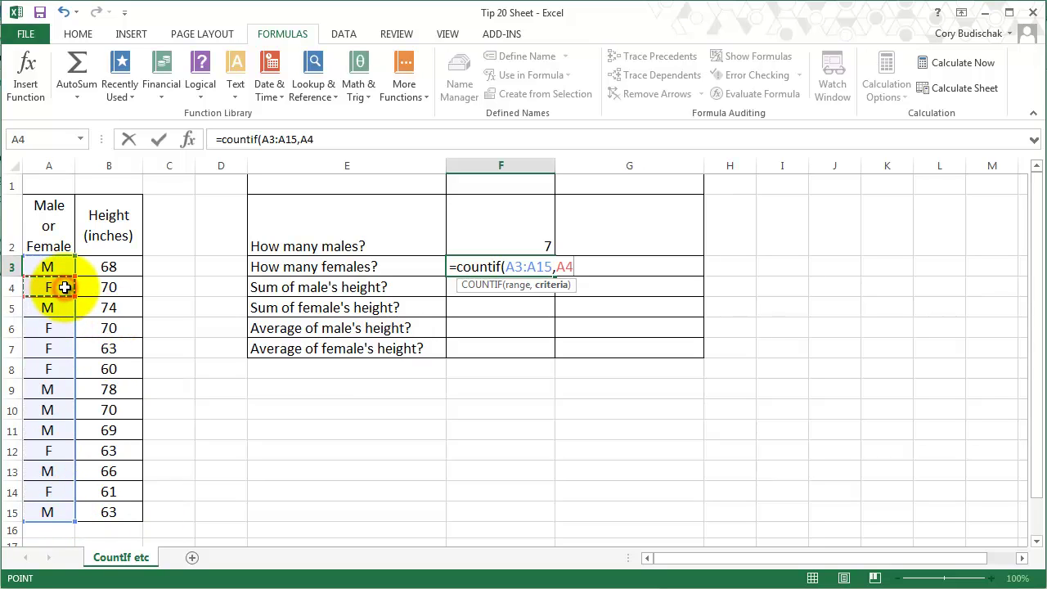
type(")")
key("Return")
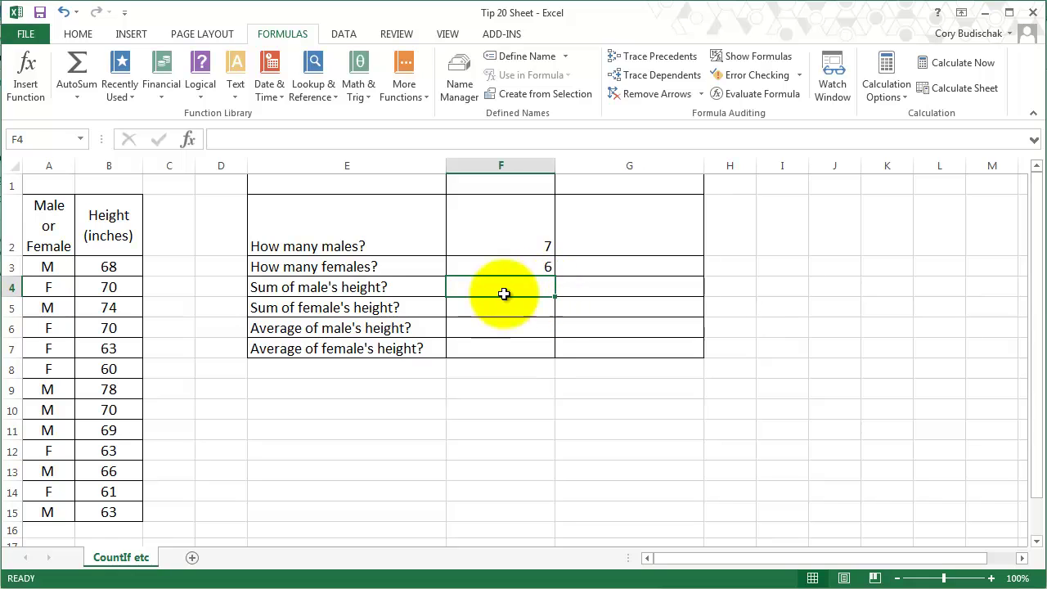
Build =SUMIF(A3:A15,A3,B3:B15) in F4 with Insert Function, giving a male height total of 488.
left_click(28, 85)
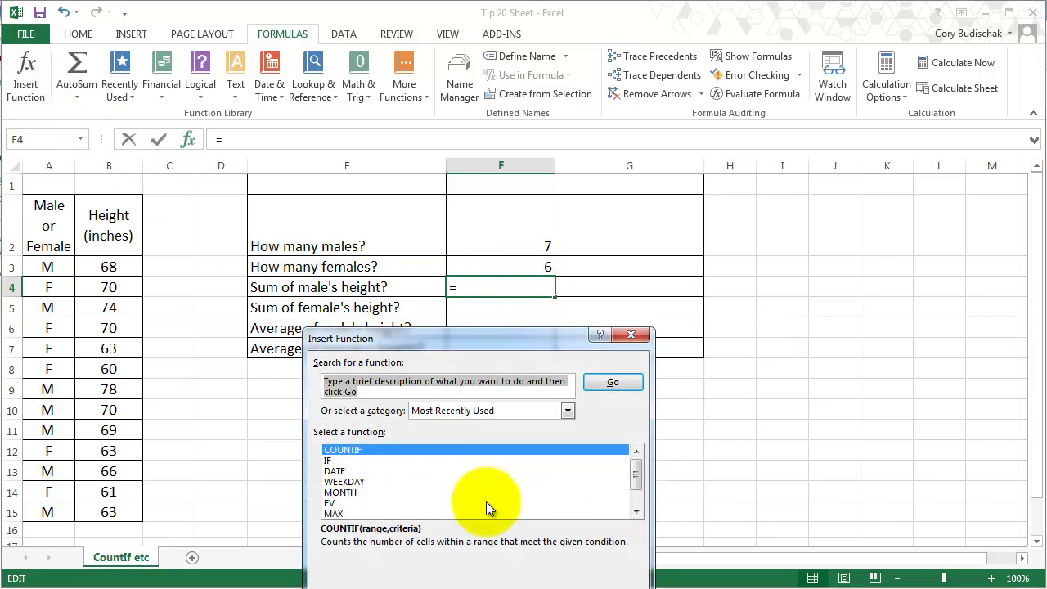
type("sumif")
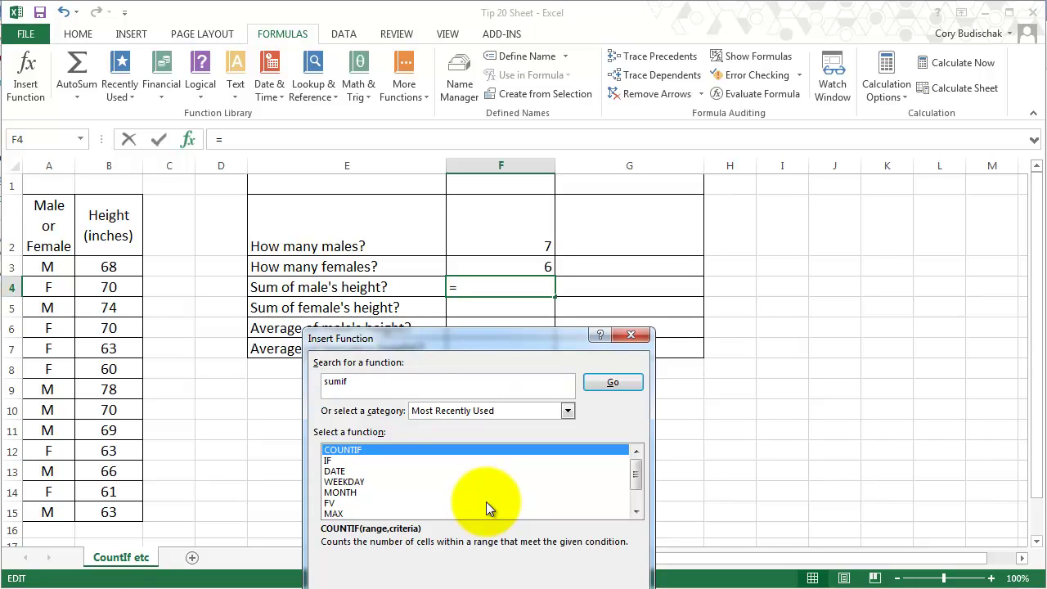
left_click(602, 382)
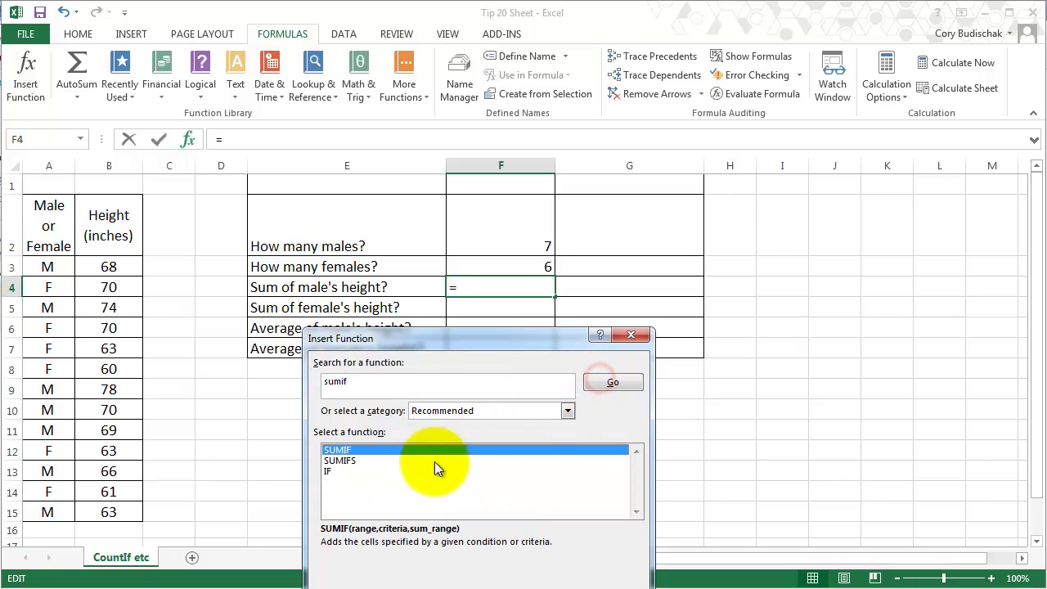
left_click(536, 585)
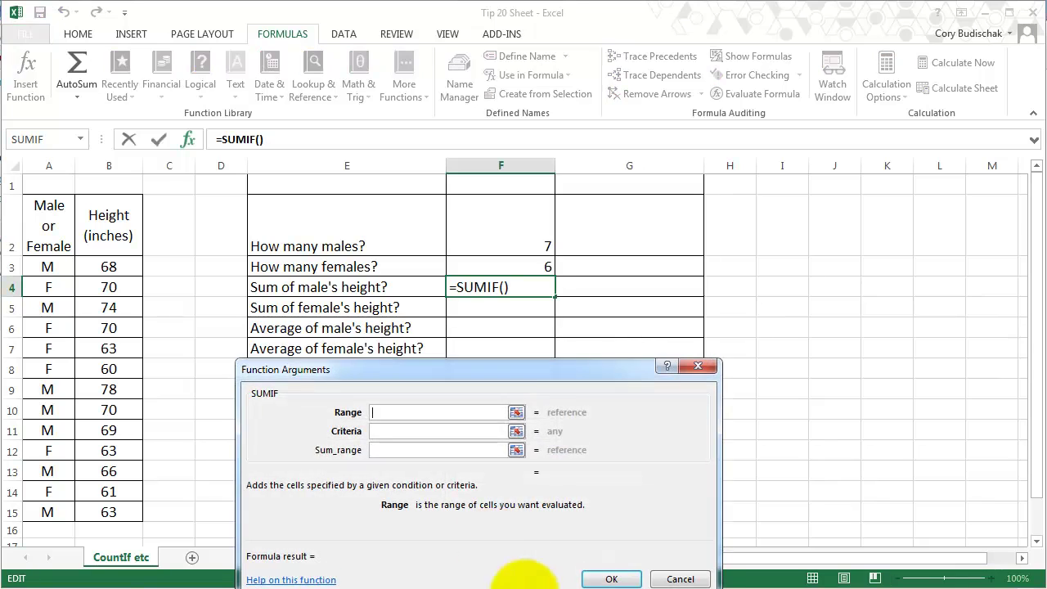
mouse_move(511, 376)
left_mouse_down()
mouse_move(509, 391)
mouse_move(515, 368)
left_mouse_up()
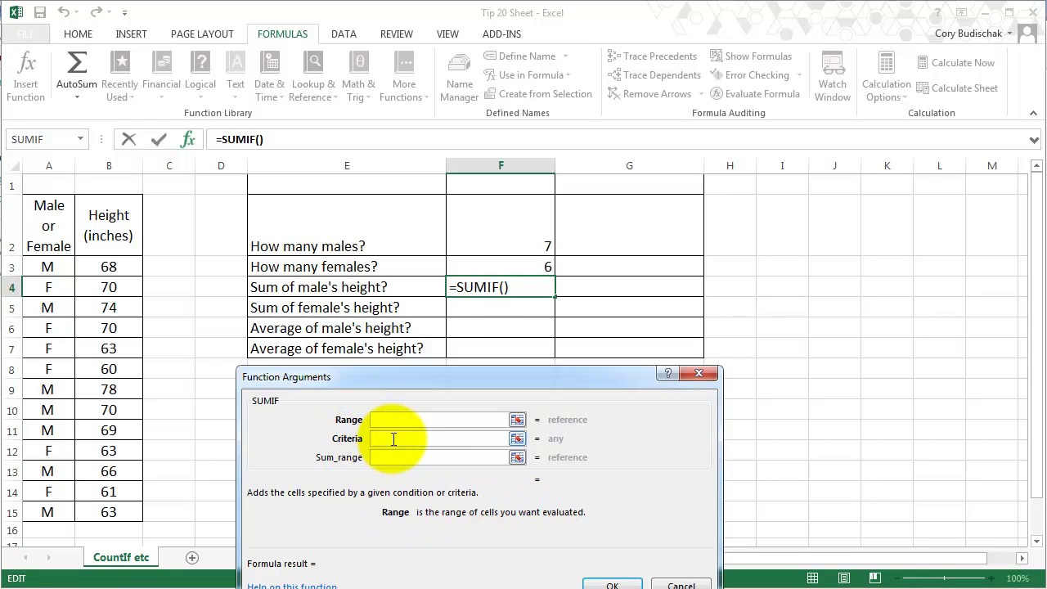
left_click_drag(48, 266, 90, 512)
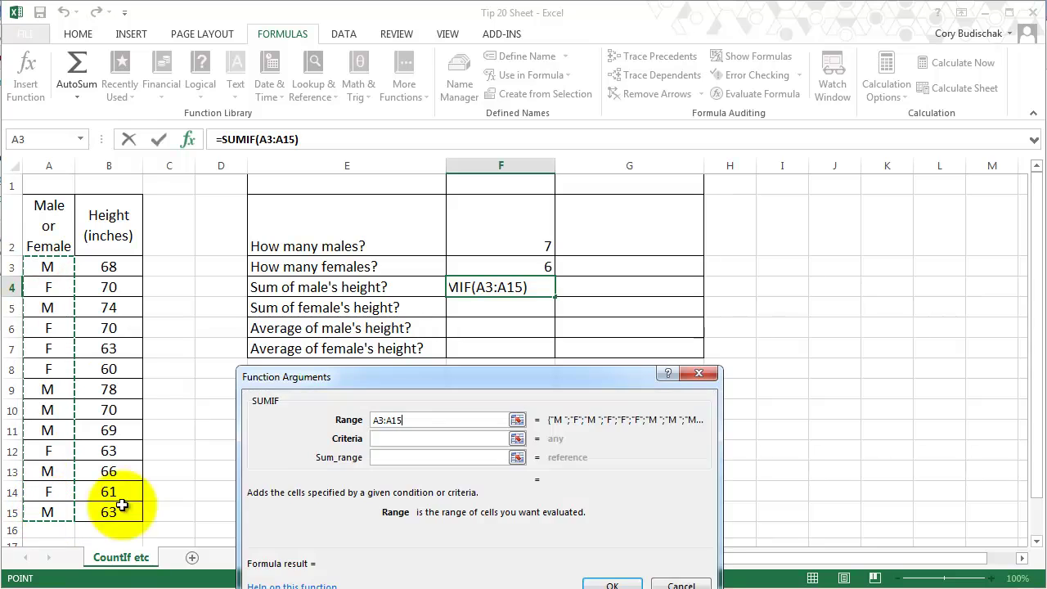
left_click(471, 438)
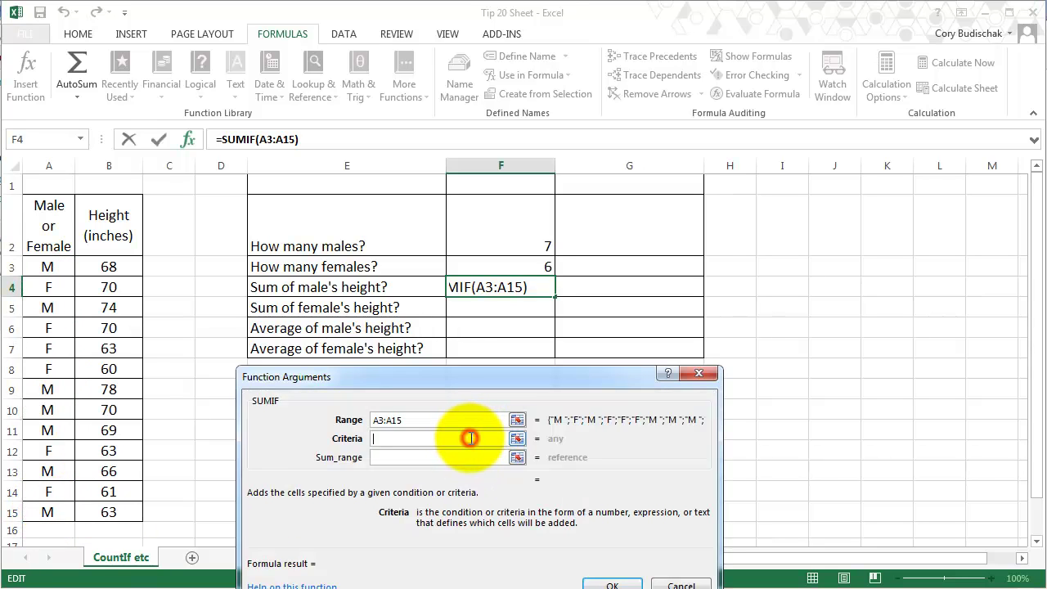
left_click(54, 265)
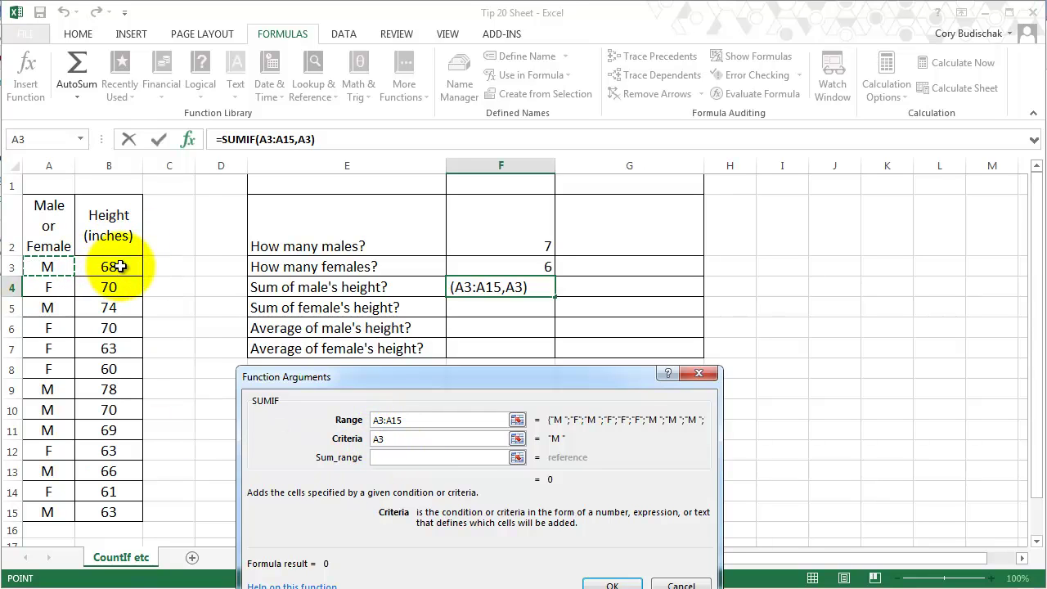
left_click(411, 456)
left_click_drag(109, 261, 113, 511)
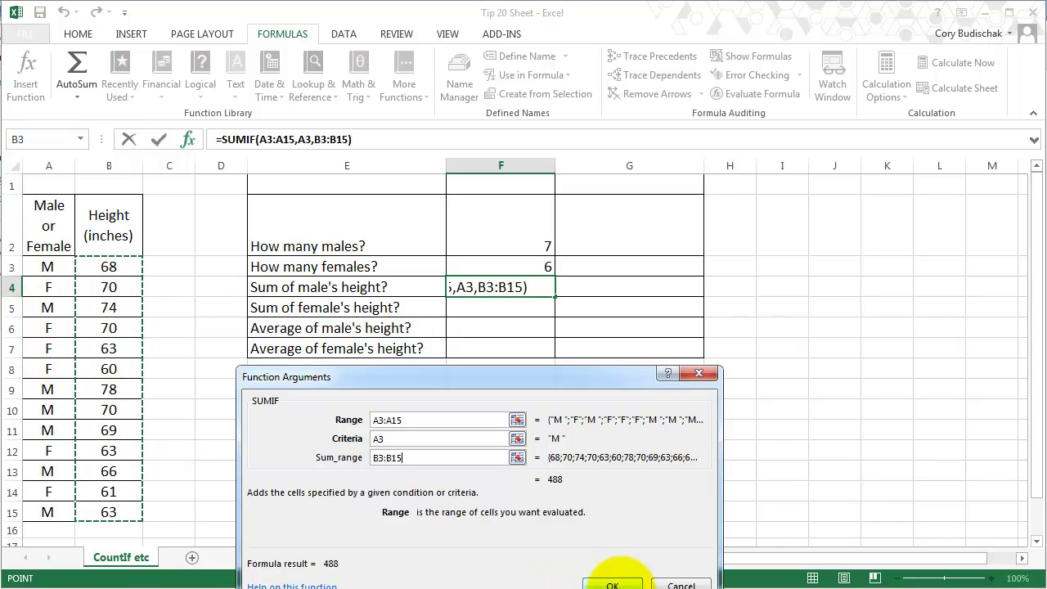
left_click(620, 584)
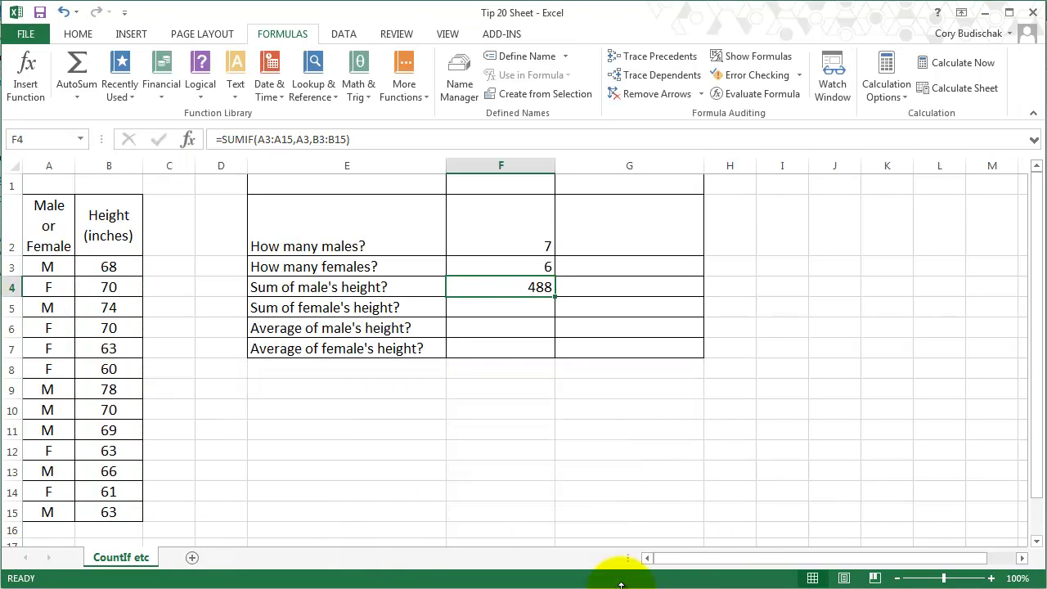
left_click(126, 267)
left_click(127, 307, "ctrl")
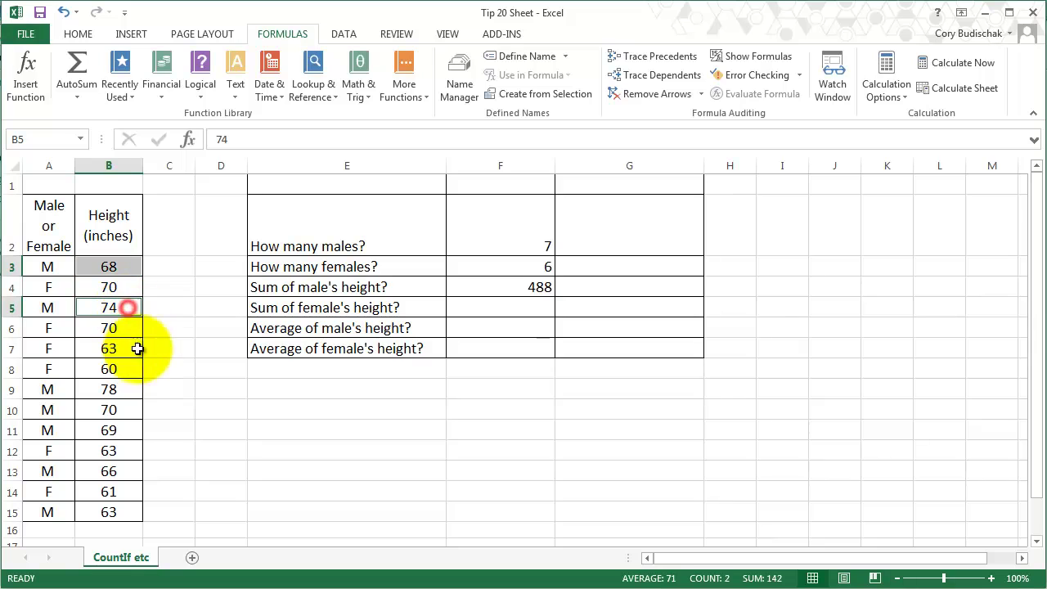
left_click(124, 390, "ctrl")
left_click(122, 409, "ctrl")
left_click(124, 429, "ctrl")
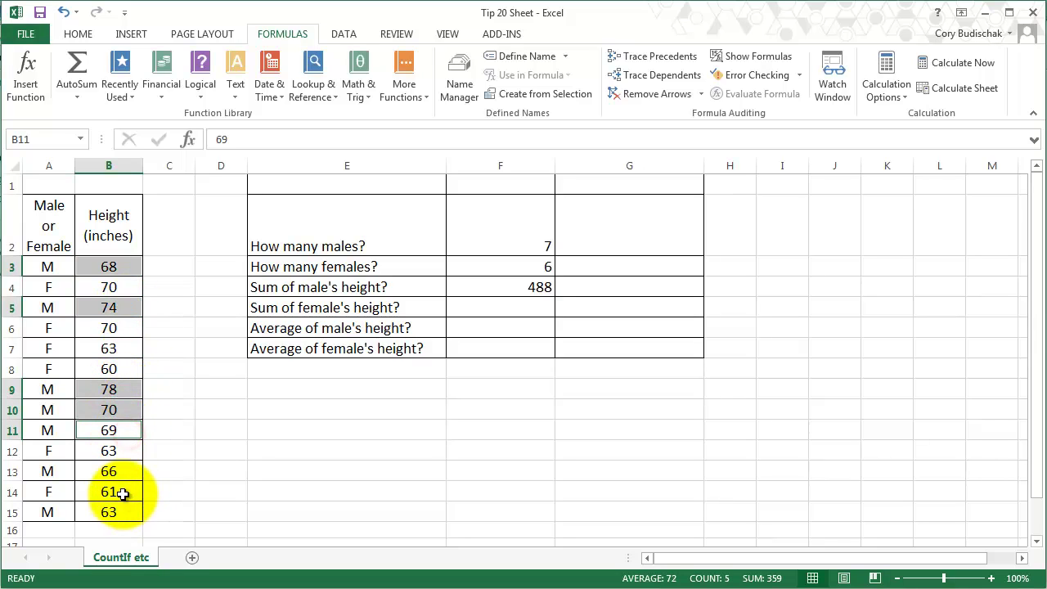
left_click(124, 471, "ctrl")
left_click(127, 512, "ctrl")
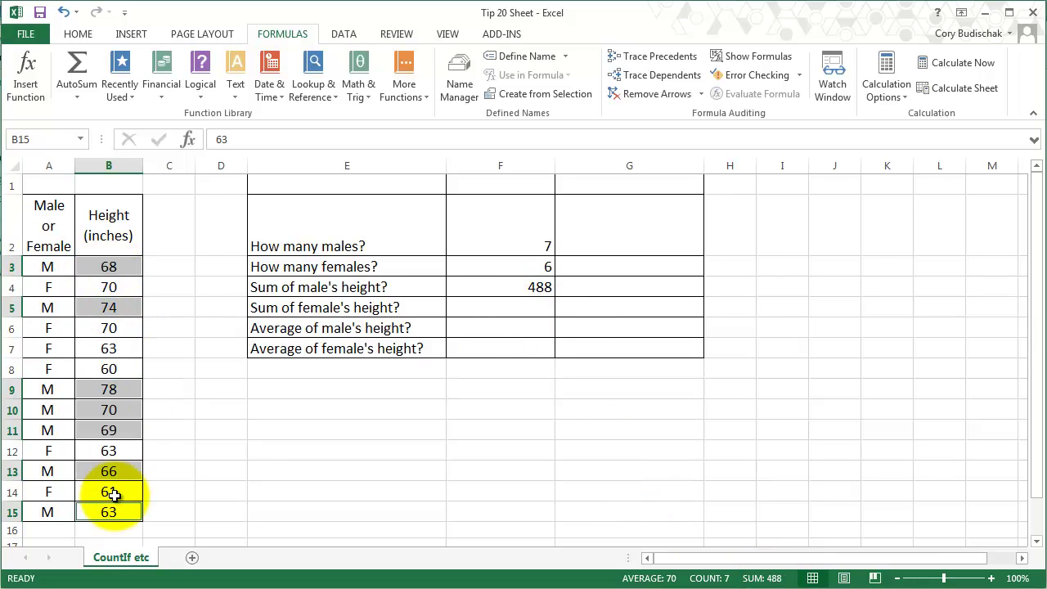
left_click(520, 311)
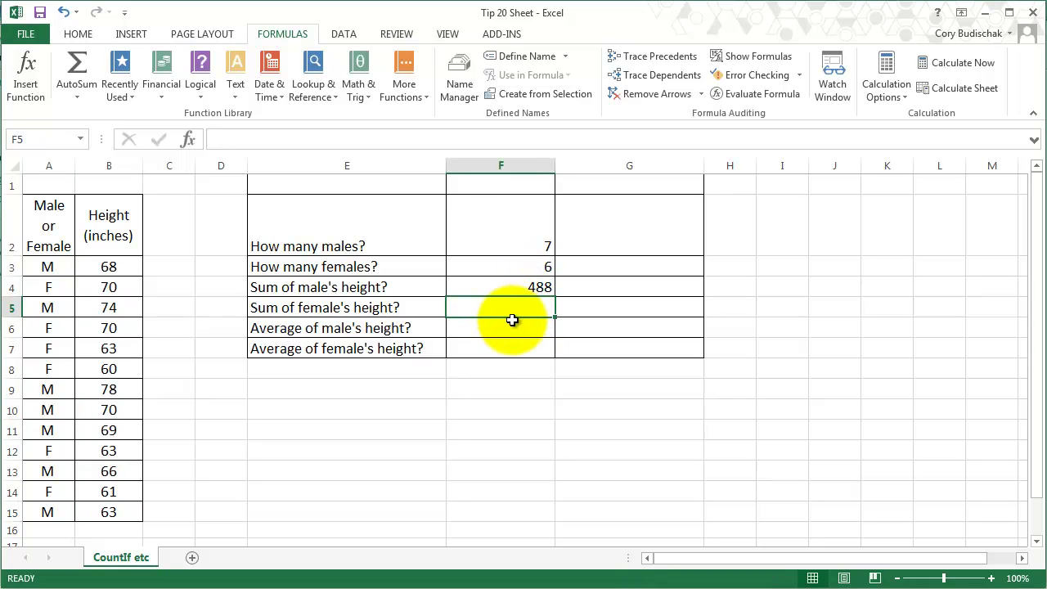
Type =SUMIF(A3:A15,A6,B3:B15) into F5 for a female height total of 387.
type("=sum")
key("BackSpace")
key("BackSpace")
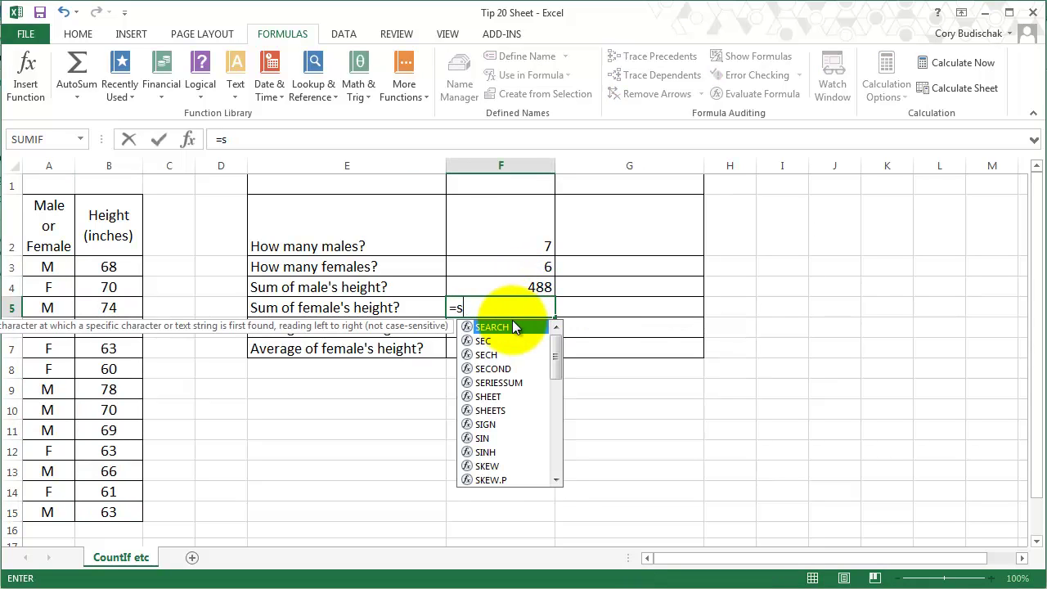
type("umif()")
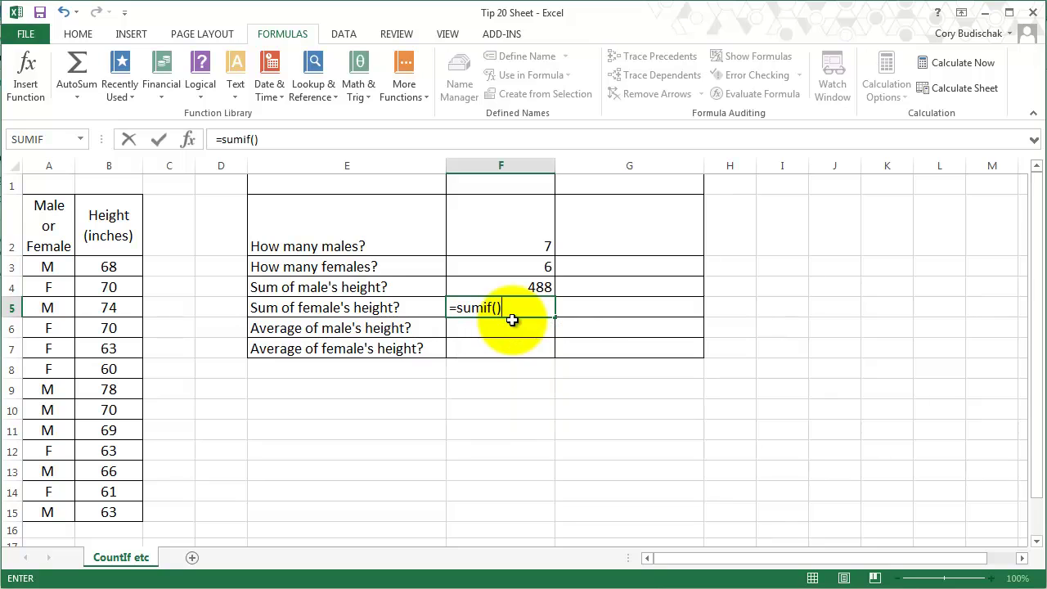
key("BackSpace")
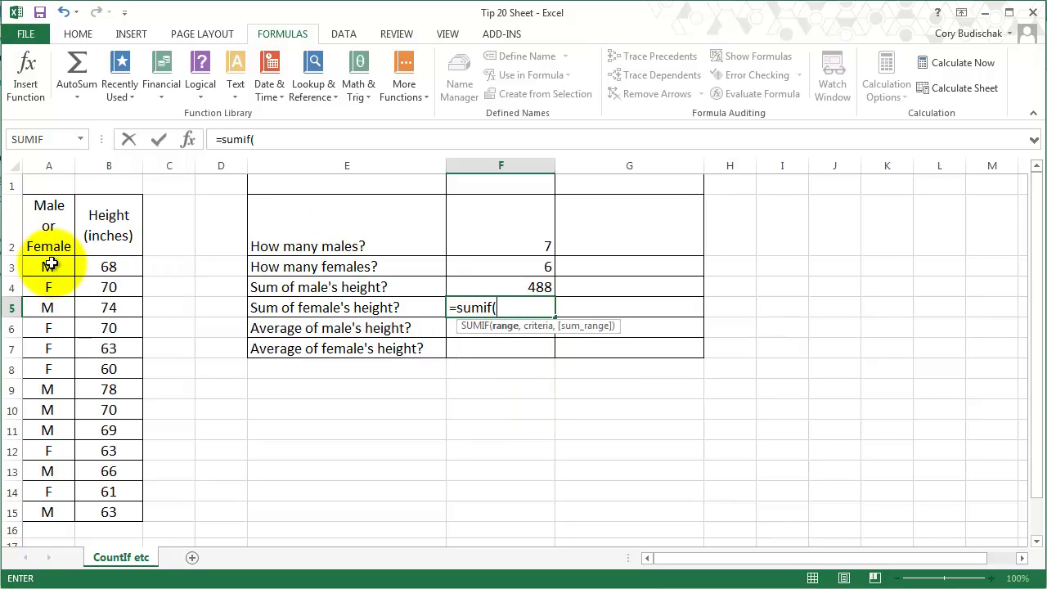
left_click_drag(48, 263, 50, 511)
type(",")
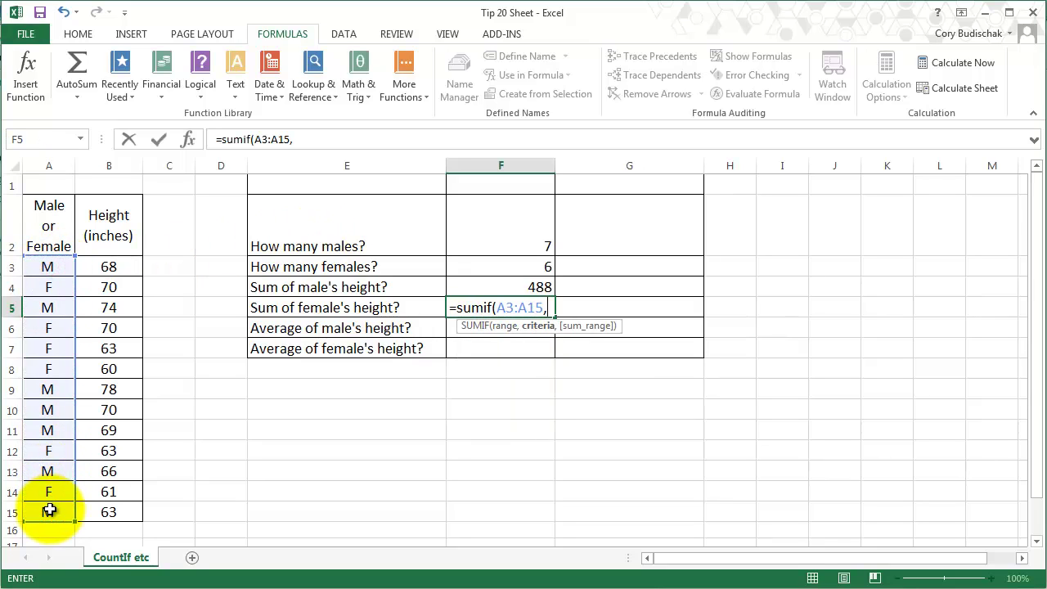
left_click(52, 330)
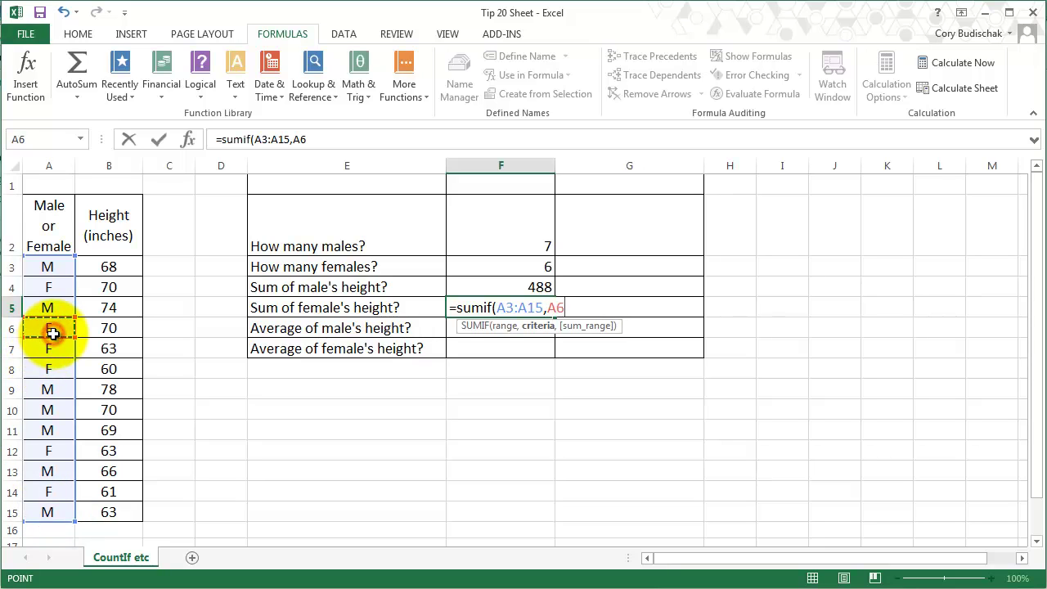
type(",")
left_click_drag(114, 273, 124, 506)
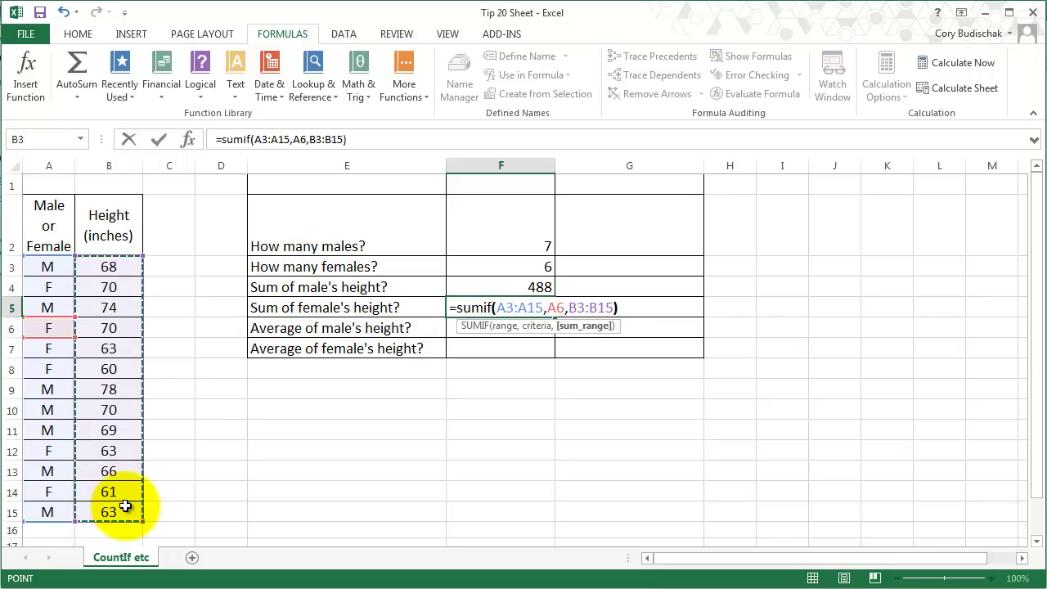
key("Return")
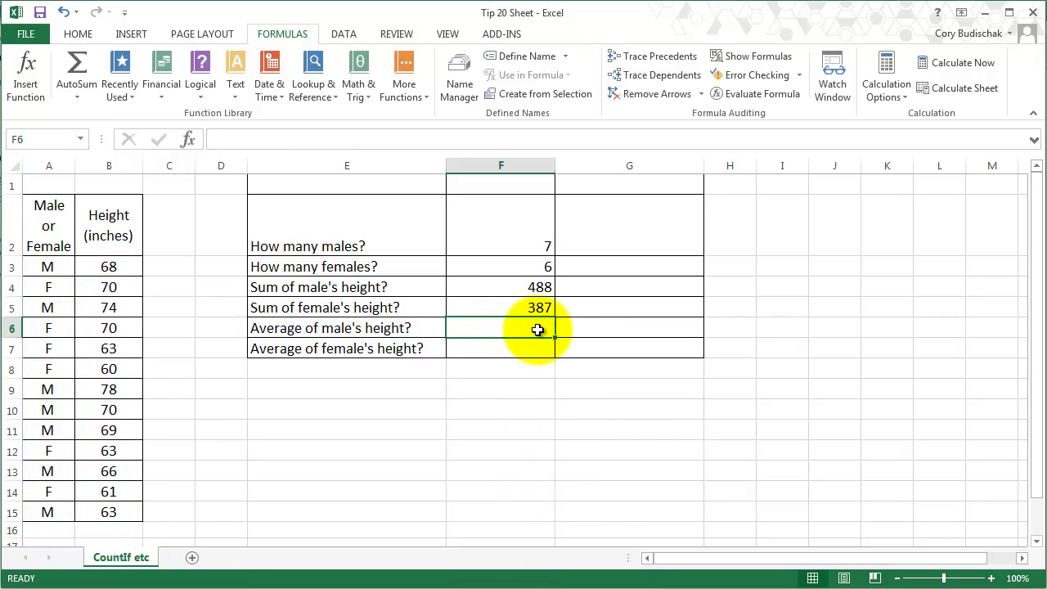
Insert =AVERAGEIF(A3:A15,A3,B3:B15) in F6, giving an average male height of 69.71428571.
left_click(33, 77)
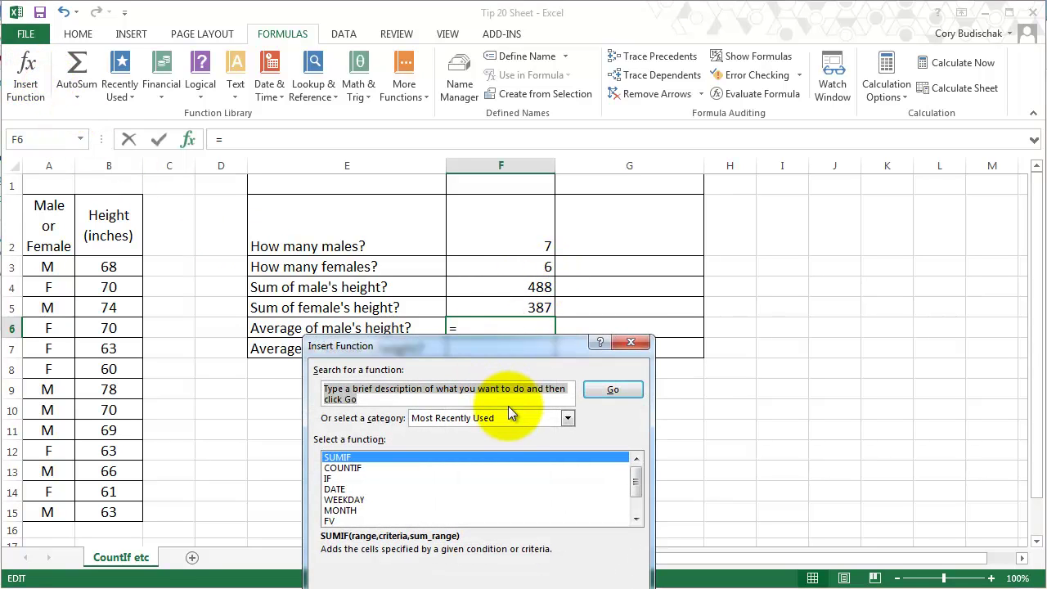
type("averageif")
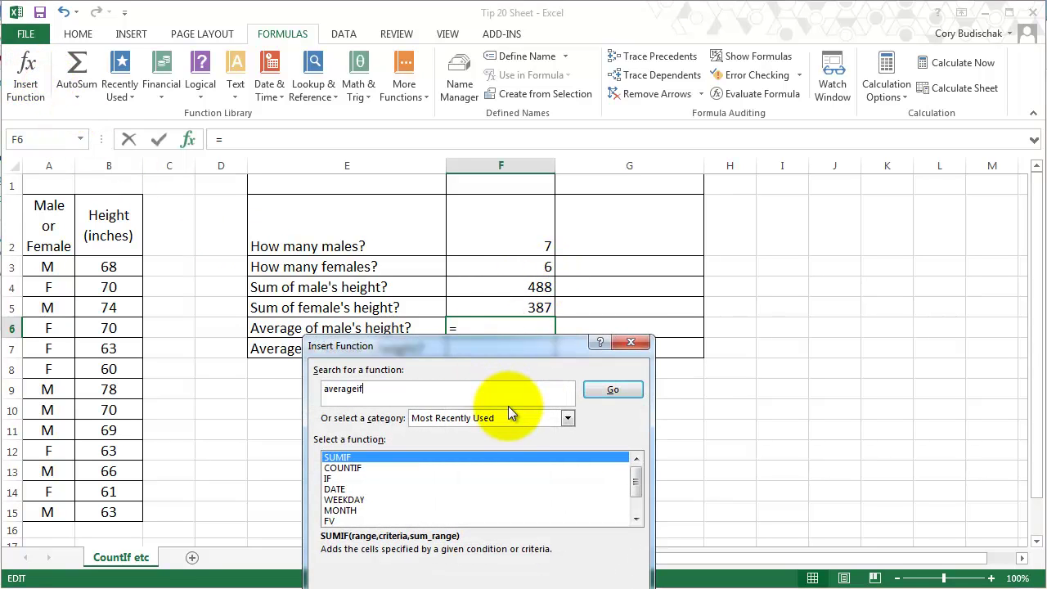
key("Return")
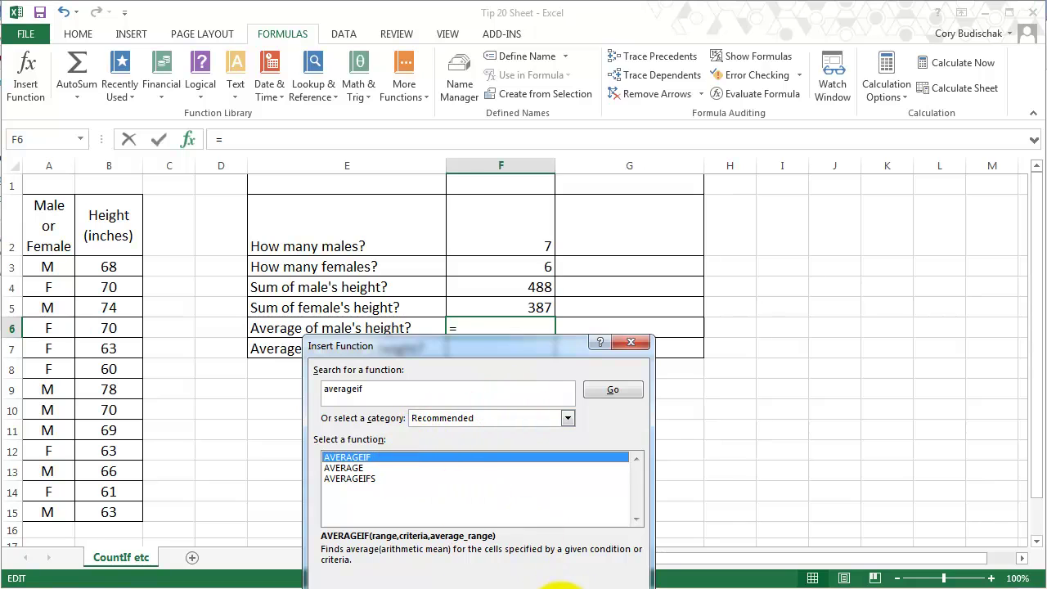
left_click(561, 585)
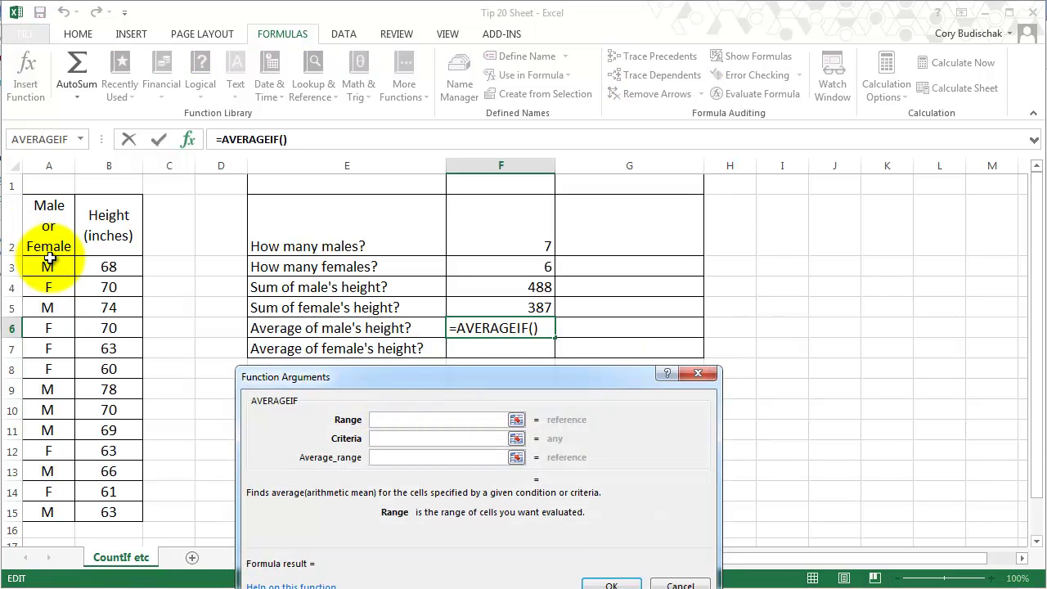
left_click_drag(51, 263, 51, 512)
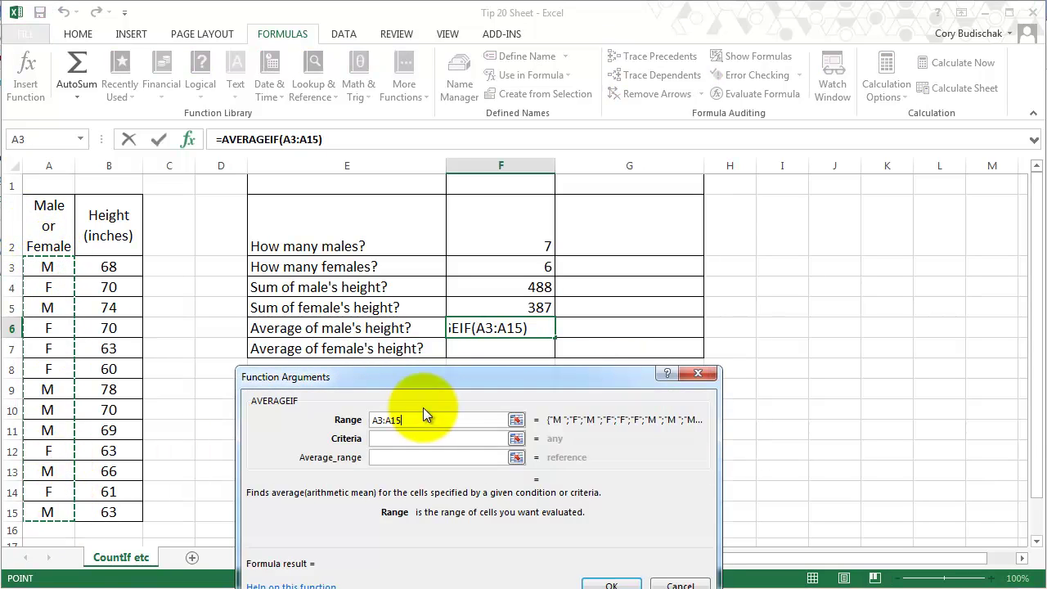
left_click(423, 435)
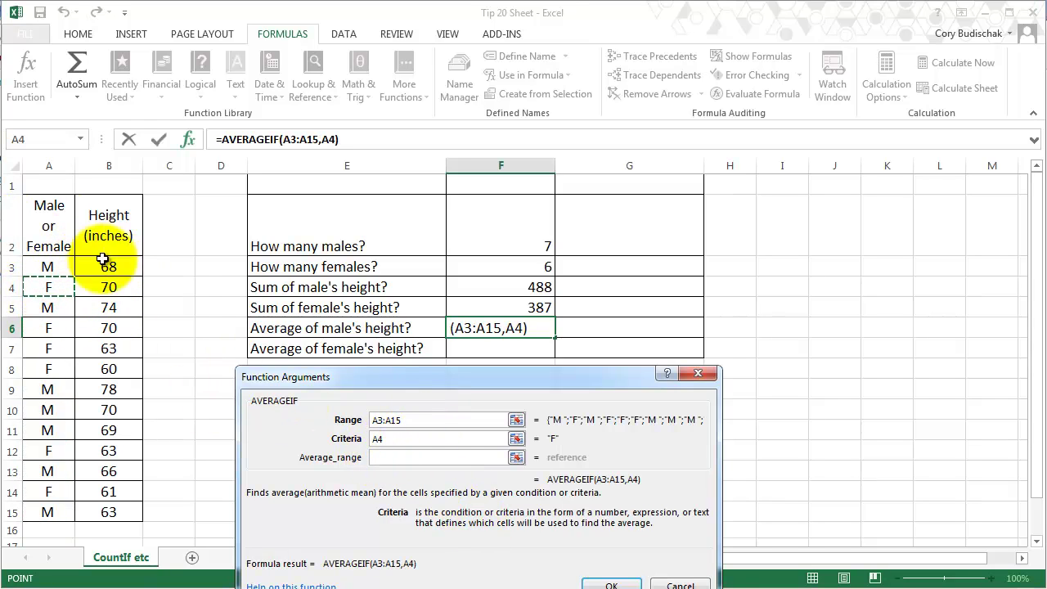
left_click(426, 459)
left_click_drag(115, 266, 114, 512)
left_click(609, 583)
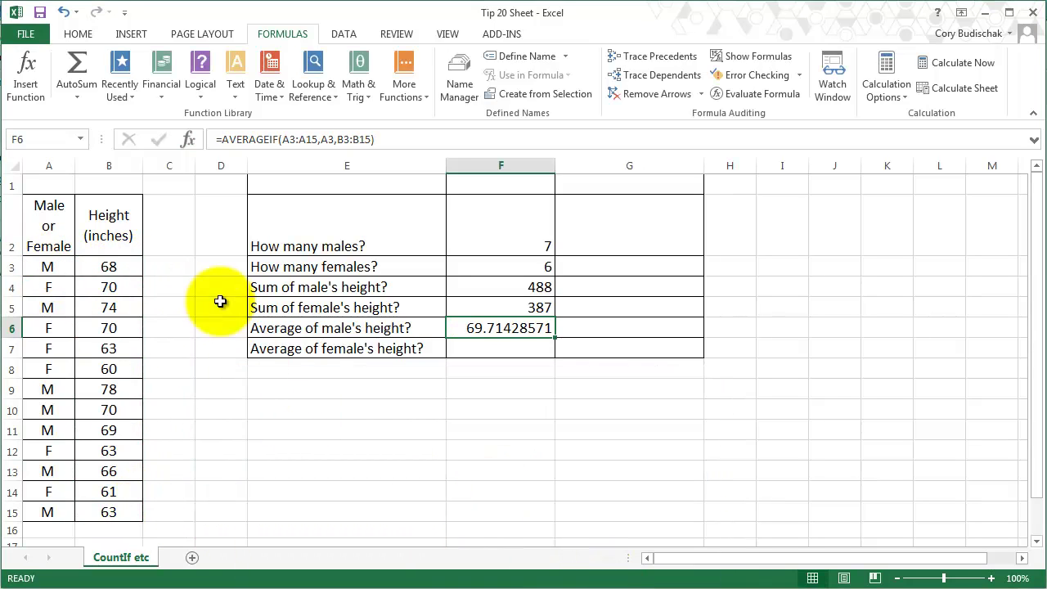
left_click(125, 267)
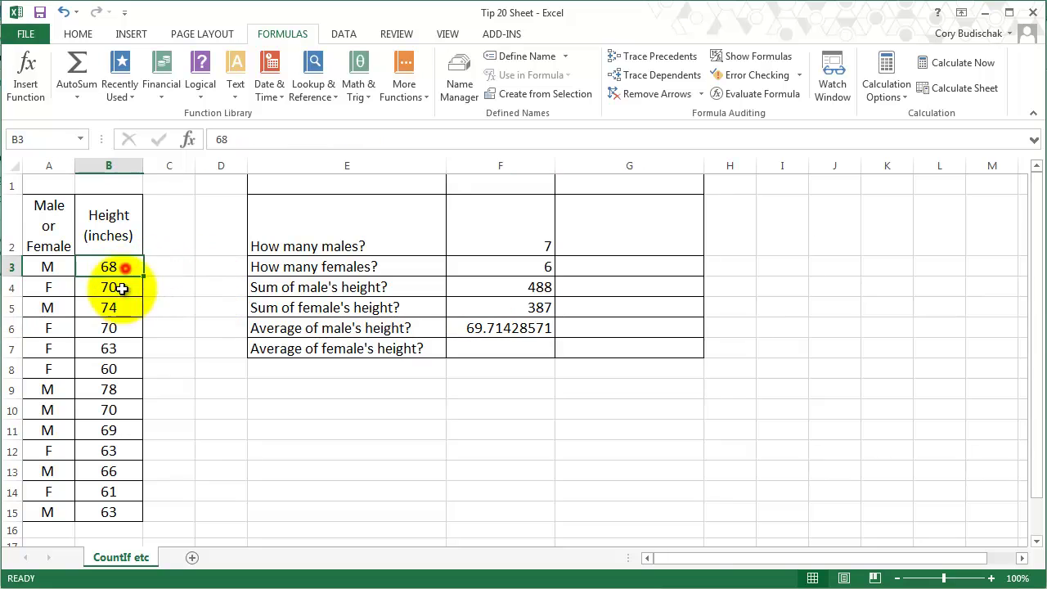
left_click(110, 389, "ctrl")
left_click(112, 433, "ctrl")
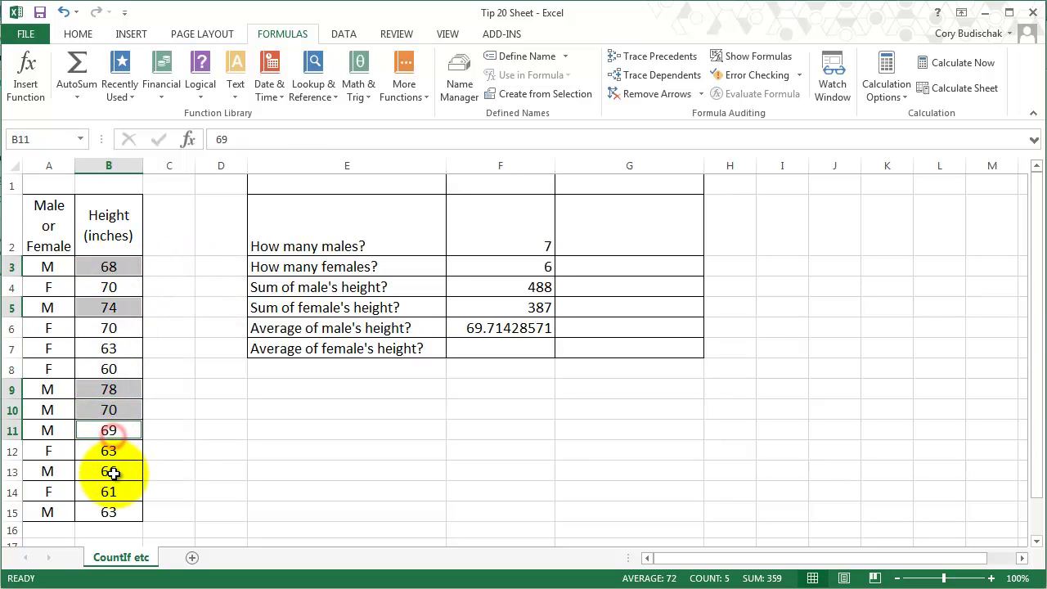
left_click(113, 472, "ctrl")
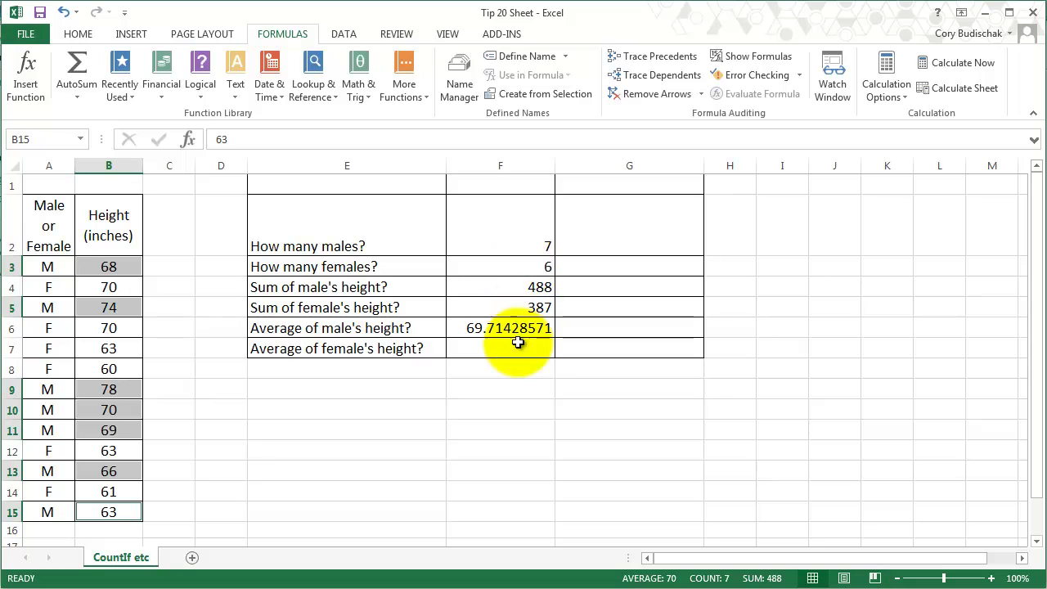
left_click(488, 351)
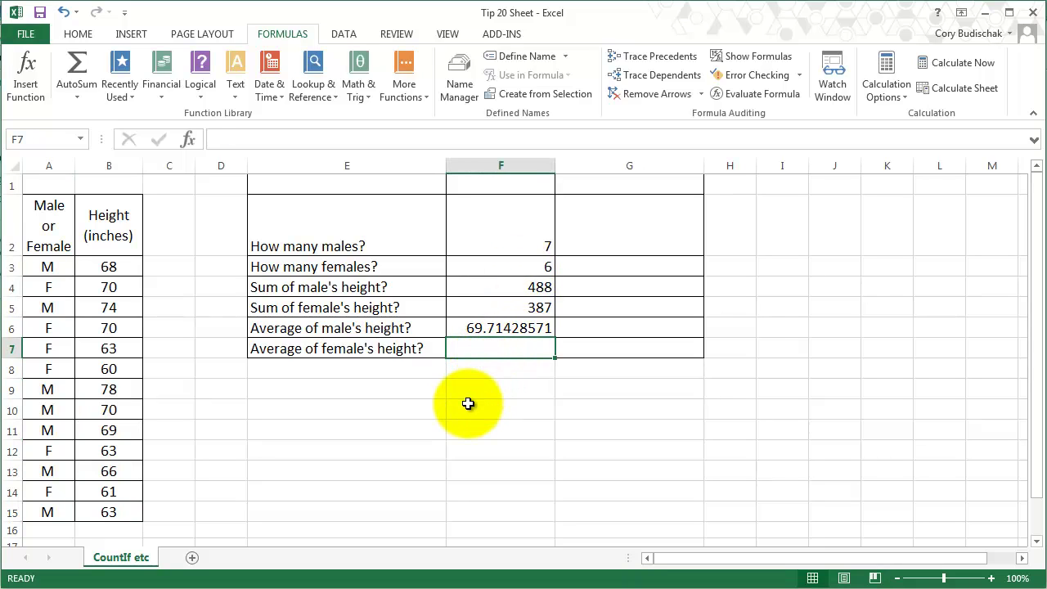